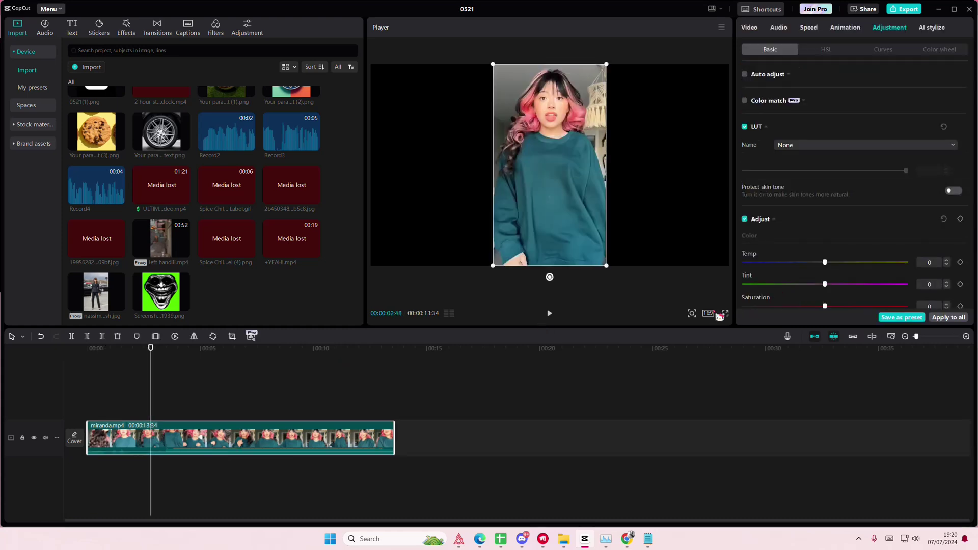
Switch the project aspect ratio to 9:16 portrait.
left_click(710, 313)
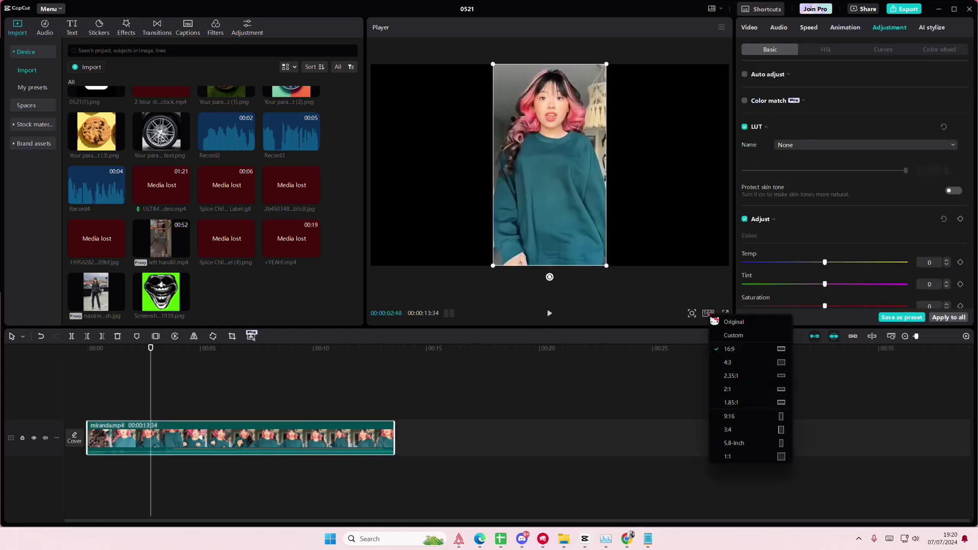
left_click(742, 433)
left_click_drag(127, 384, 176, 384)
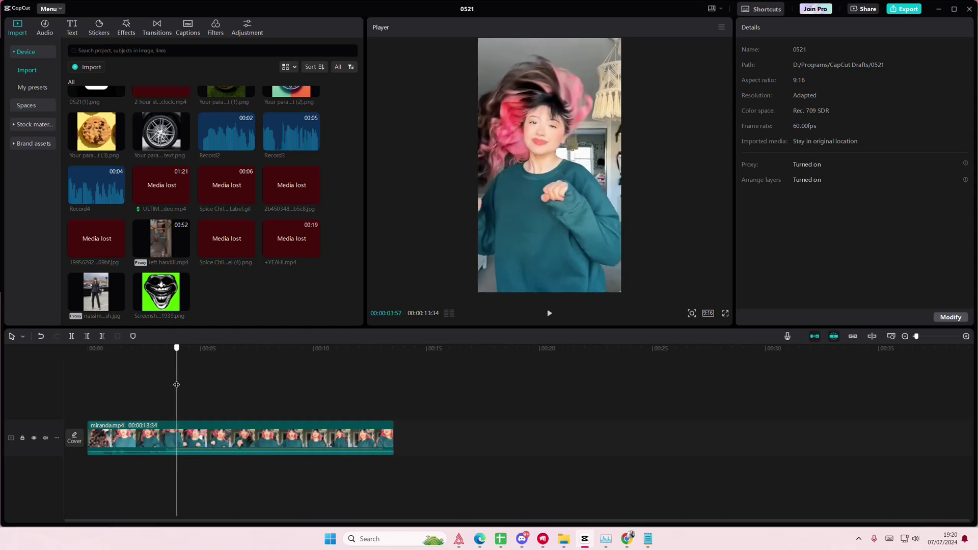
Split miranda.mp4 at 00:03:57, trim the second piece, and place the troll-face image above it.
left_click(195, 431)
left_click(71, 336)
left_click_drag(184, 378, 234, 380)
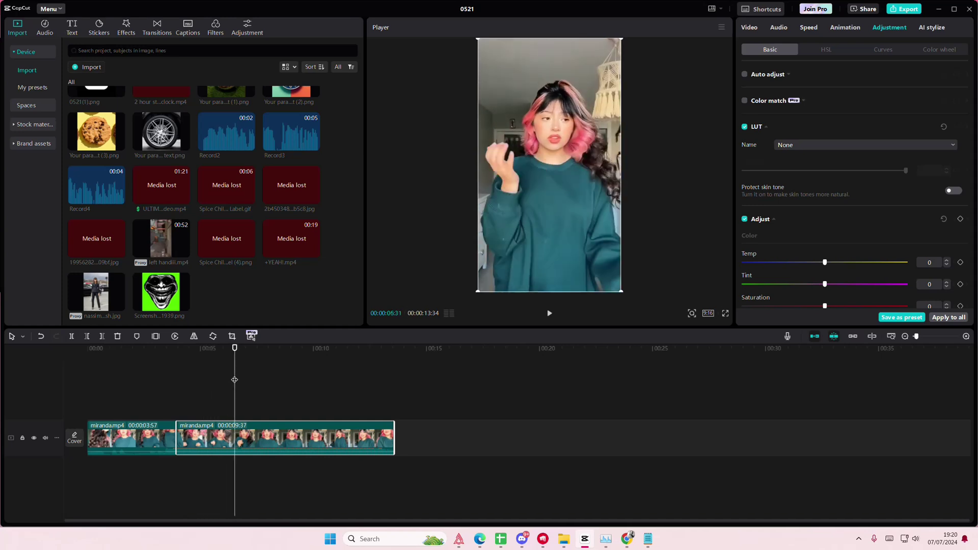
left_click(102, 336)
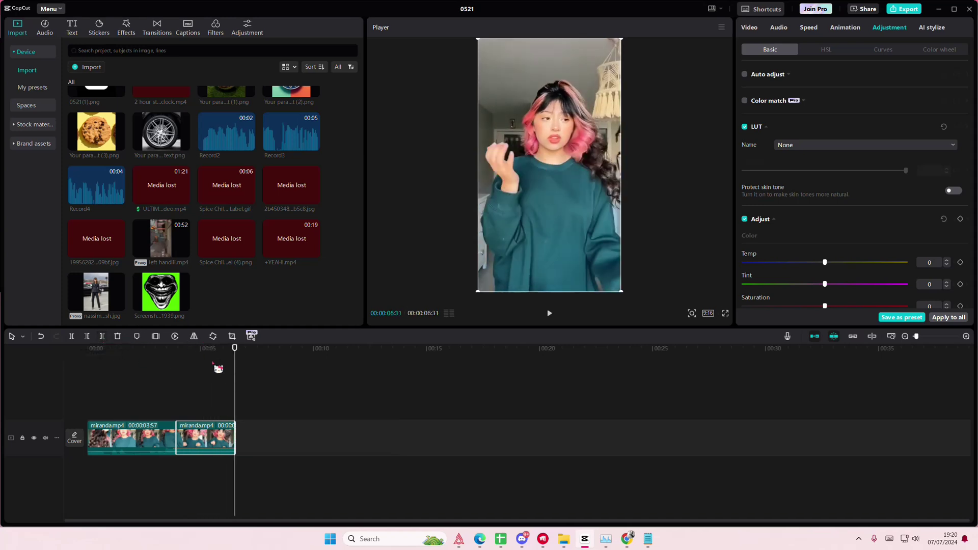
left_click_drag(233, 428, 230, 428)
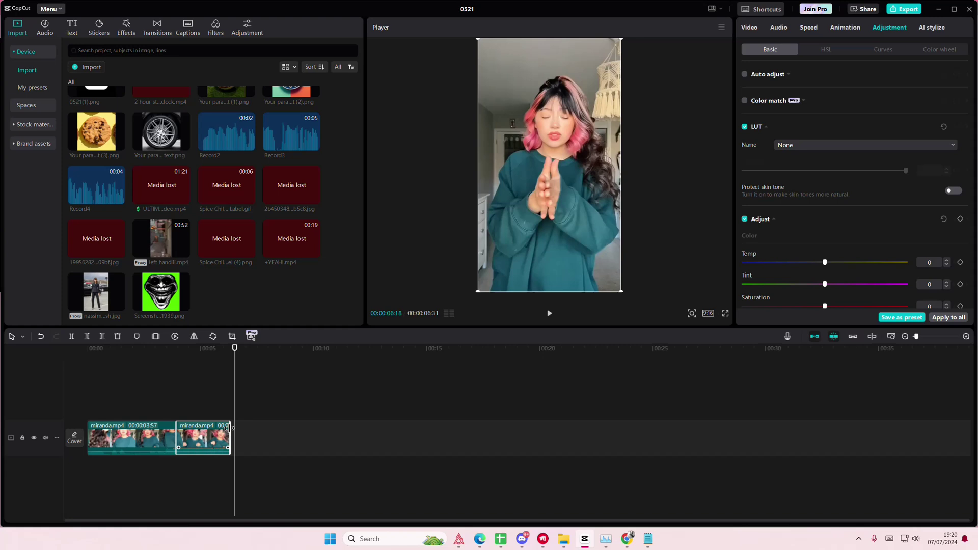
left_click_drag(166, 312, 184, 408)
Shrink the troll-face overlay in the preview and select its clip.
left_click_drag(621, 237, 537, 229)
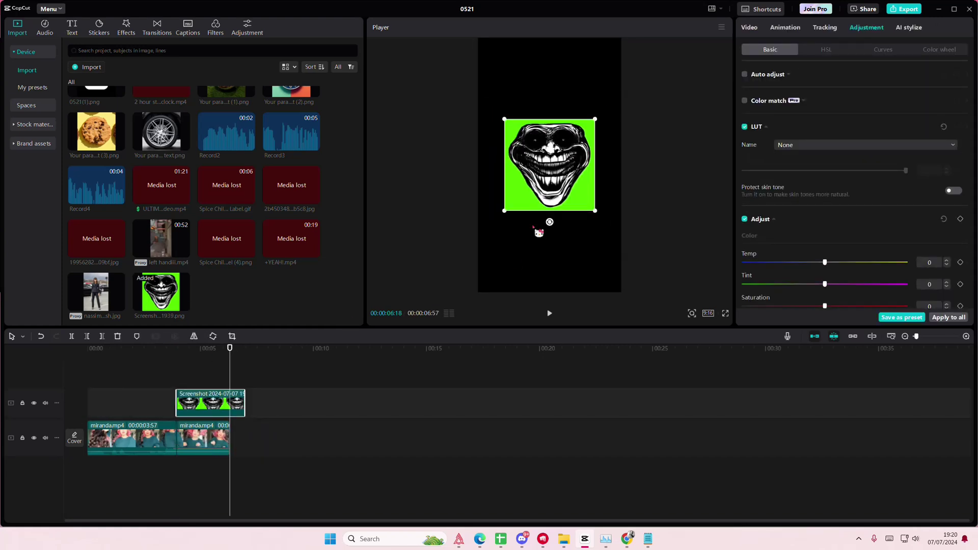
left_click(188, 382)
left_click(206, 401)
key("space")
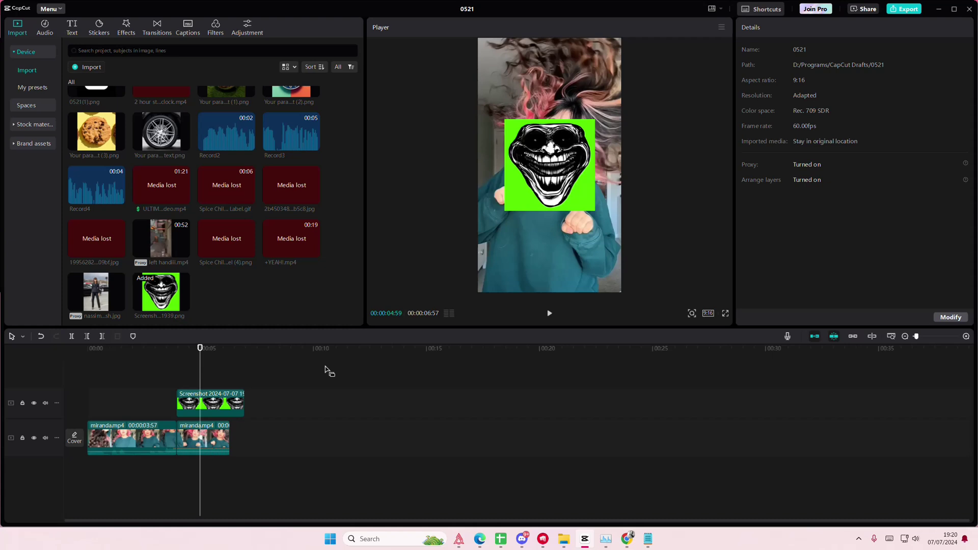
left_click(204, 413)
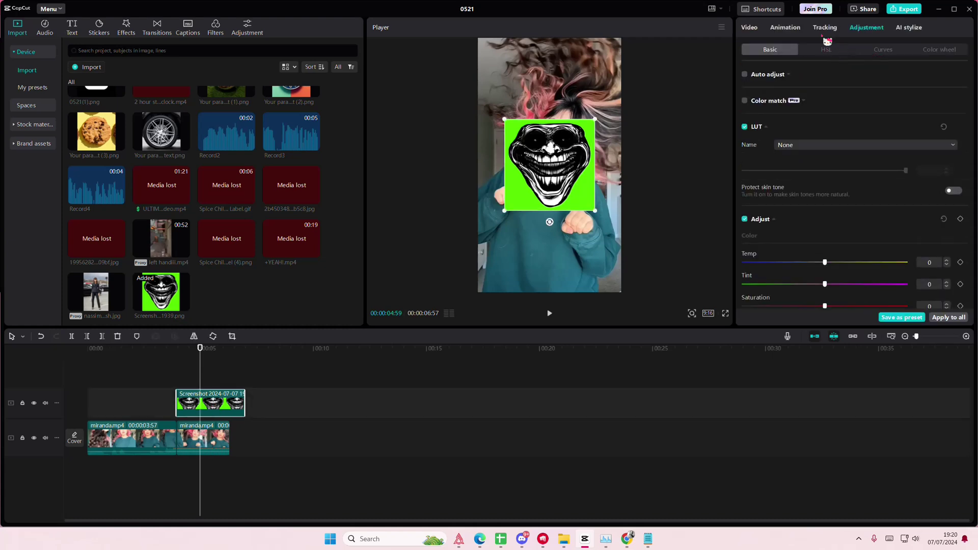
Chroma-key the overlay's green at intensity 44, shadow 88, and place it over her face.
left_click(749, 28)
left_click(825, 49)
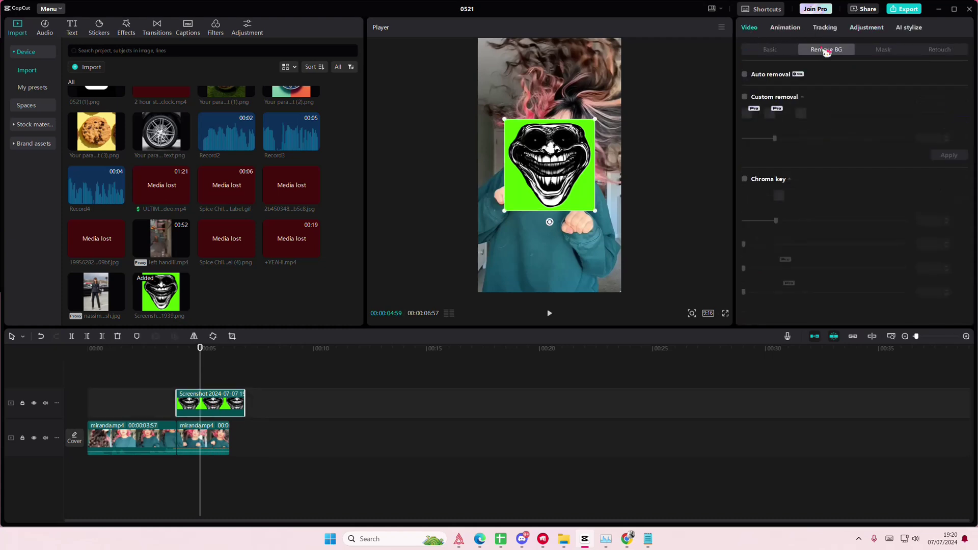
left_click(745, 179)
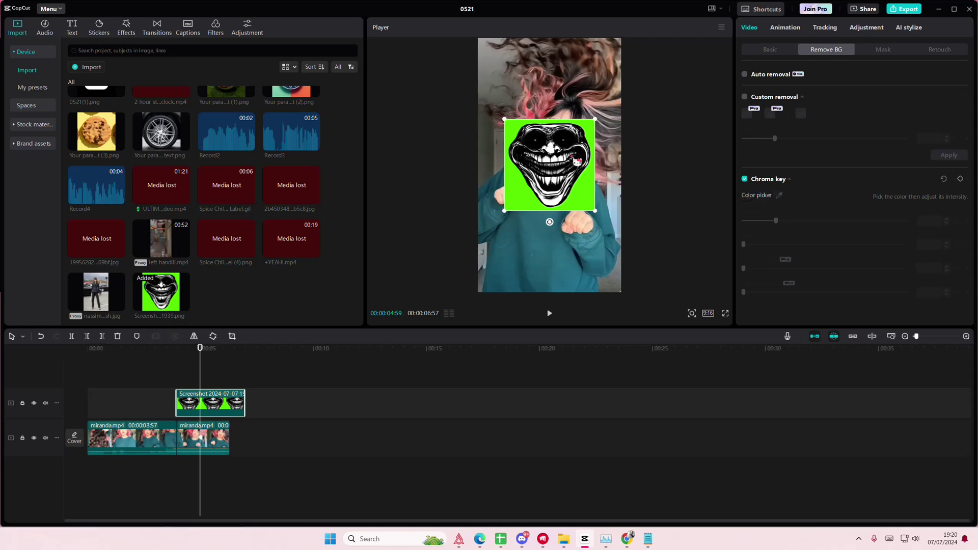
left_click(591, 198)
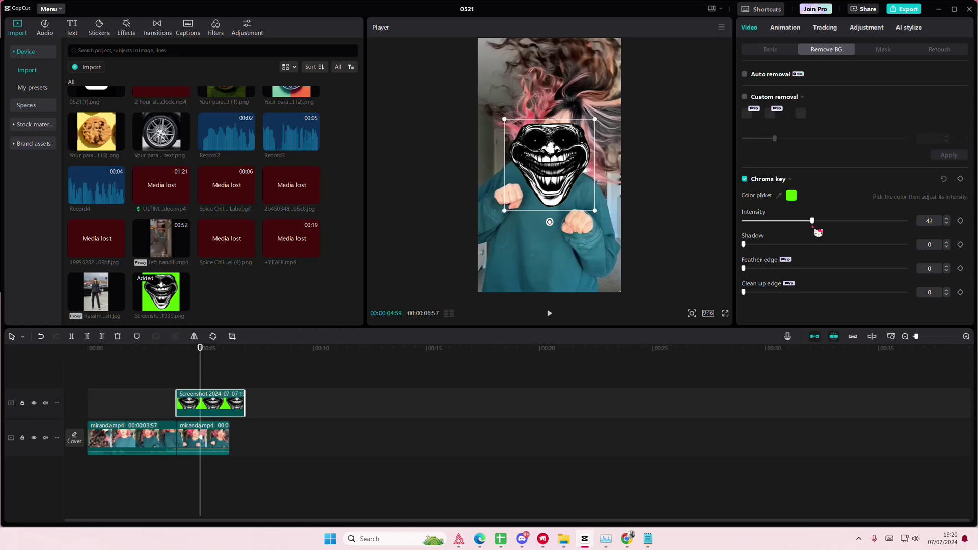
left_click_drag(818, 233, 887, 261)
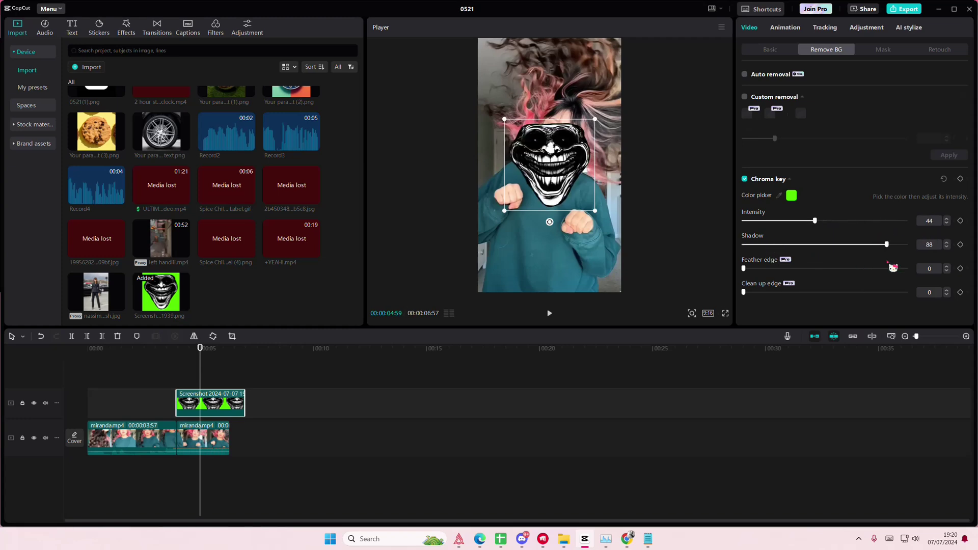
left_click_drag(595, 211, 563, 151)
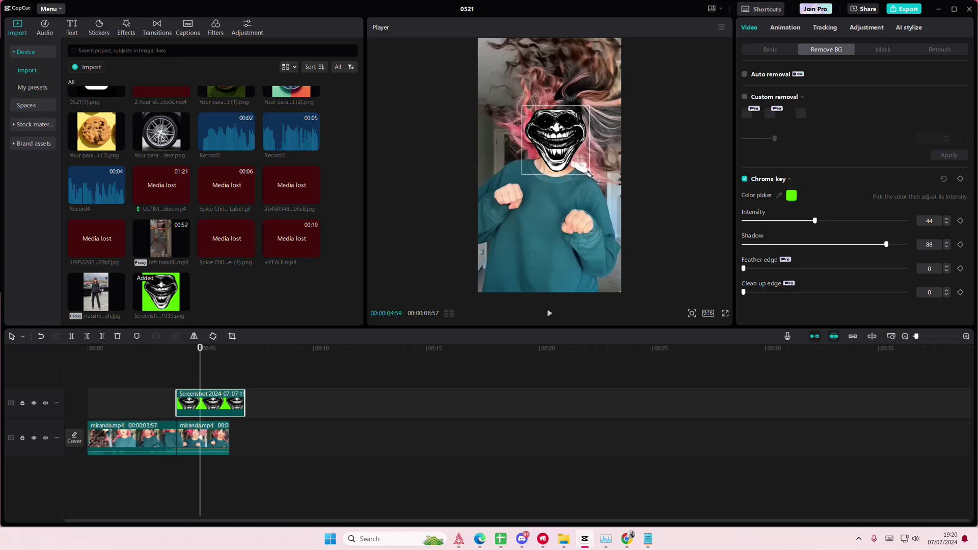
Insert a freeze frame at 00:04:11, delete the leftover piece, and extend Freeze to 00:03:43.
left_click(448, 231)
left_click_drag(199, 373, 179, 371)
left_click(197, 437)
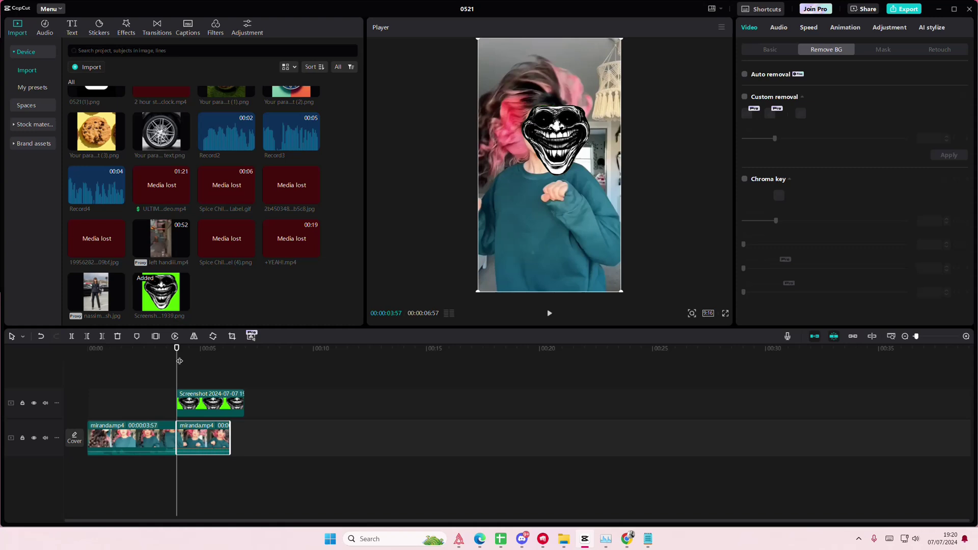
key("ctrl+z")
key("ctrl+shift+z")
left_click_drag(180, 361, 182, 360)
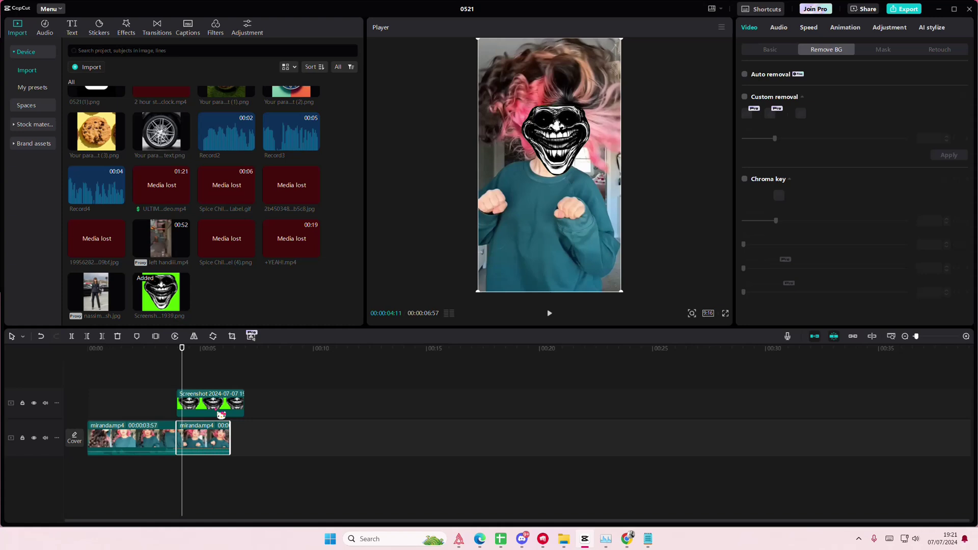
key("alt+f")
left_click(262, 436)
key("Delete")
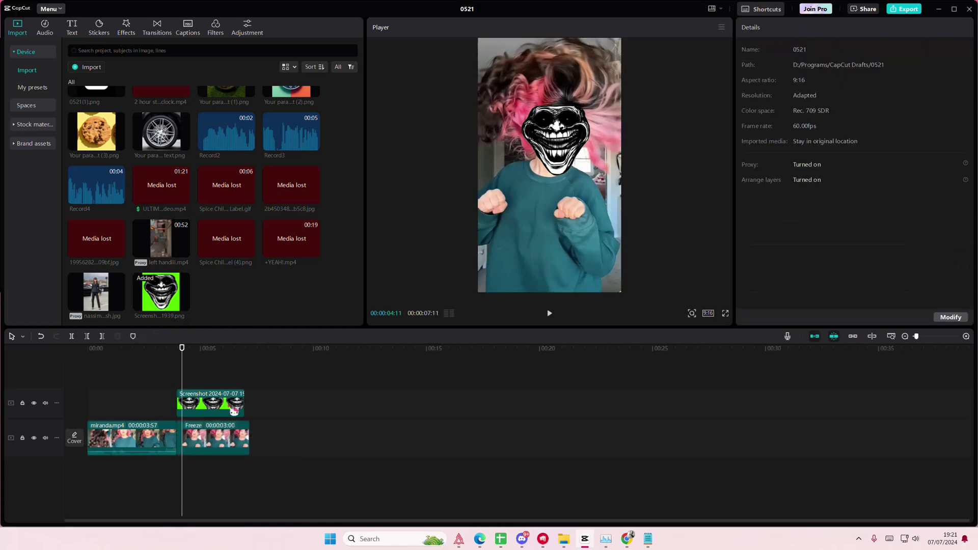
left_click_drag(235, 412, 265, 409)
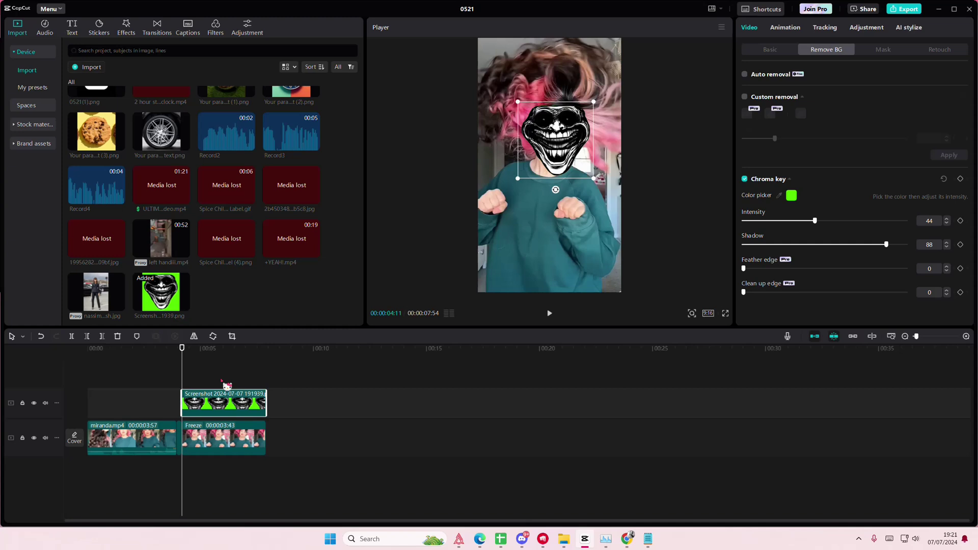
Set the Freeze clip's saturation adjustment to -10.
left_click(216, 434)
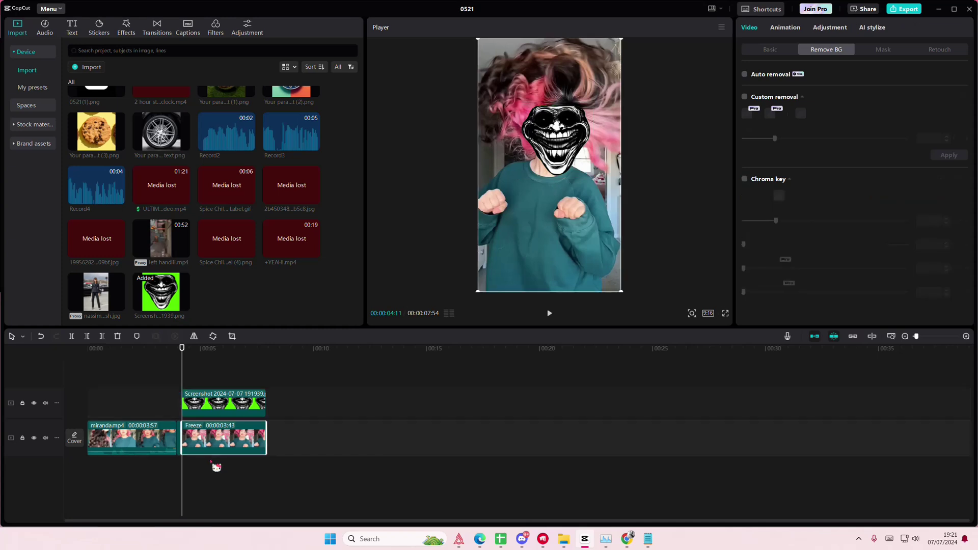
left_click(826, 30)
scroll(827, 277, "down", 2)
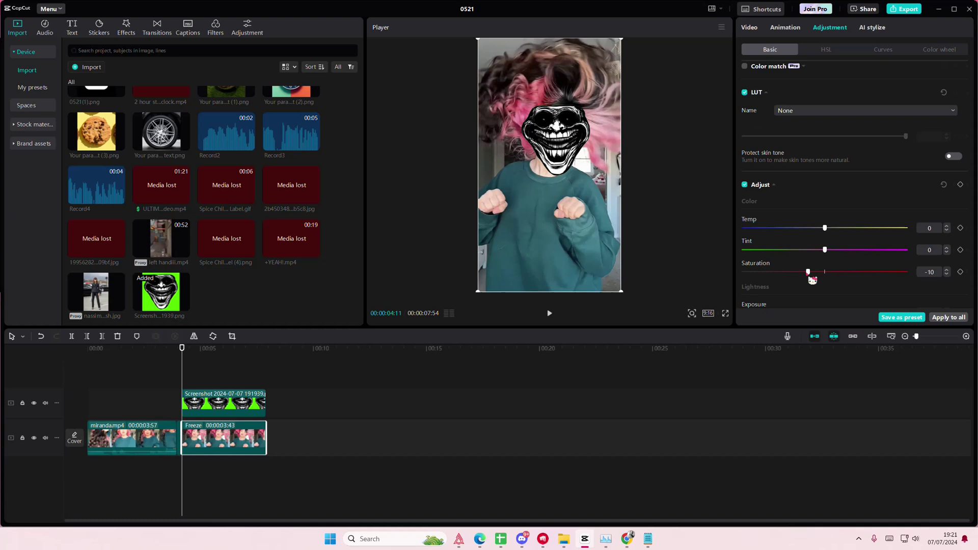
left_click(125, 27)
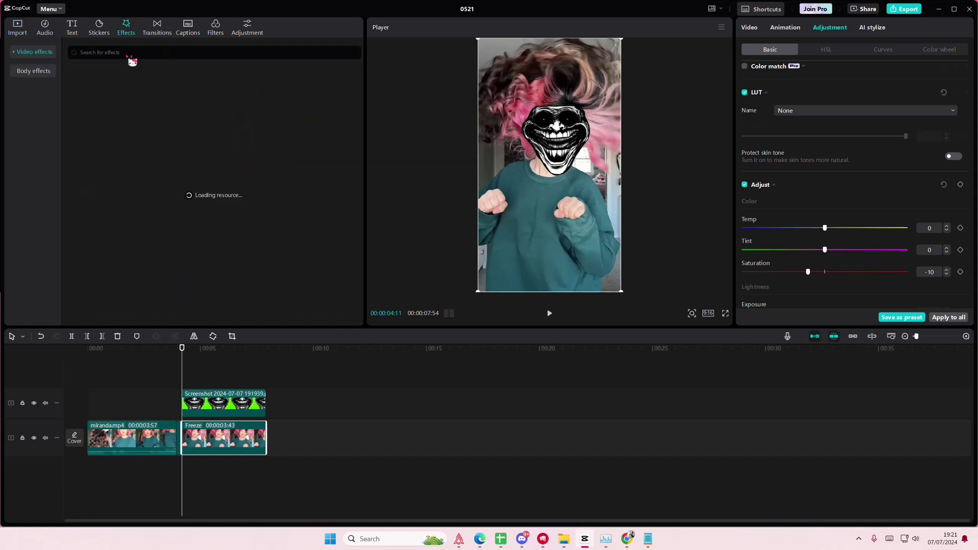
Search effects for 'black flash', then try and remove a Black Fade effect over the freeze.
left_click(128, 54)
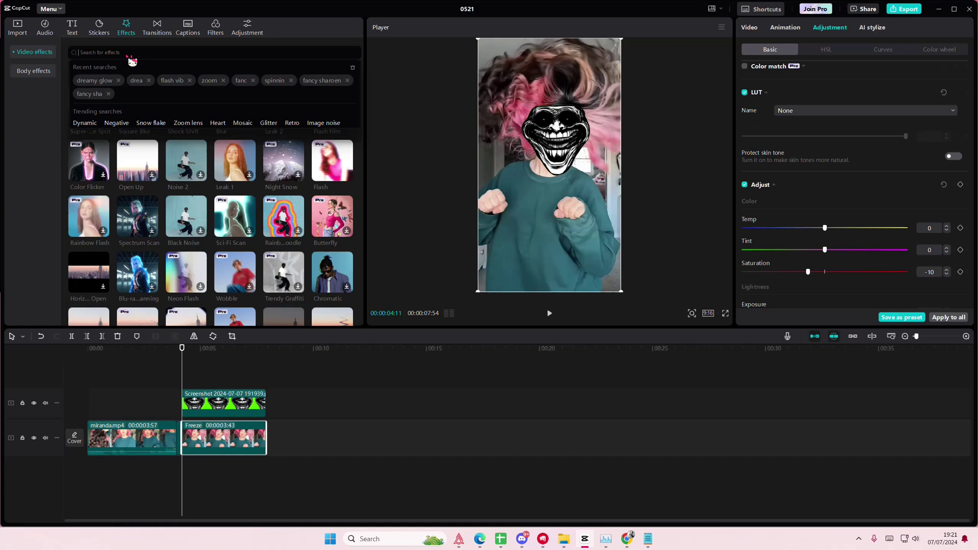
type("black flash")
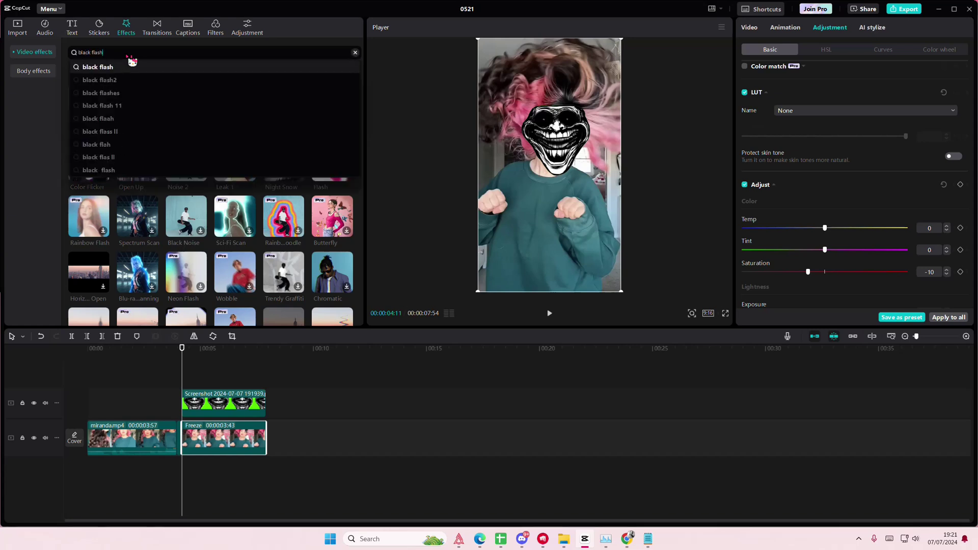
key("Return")
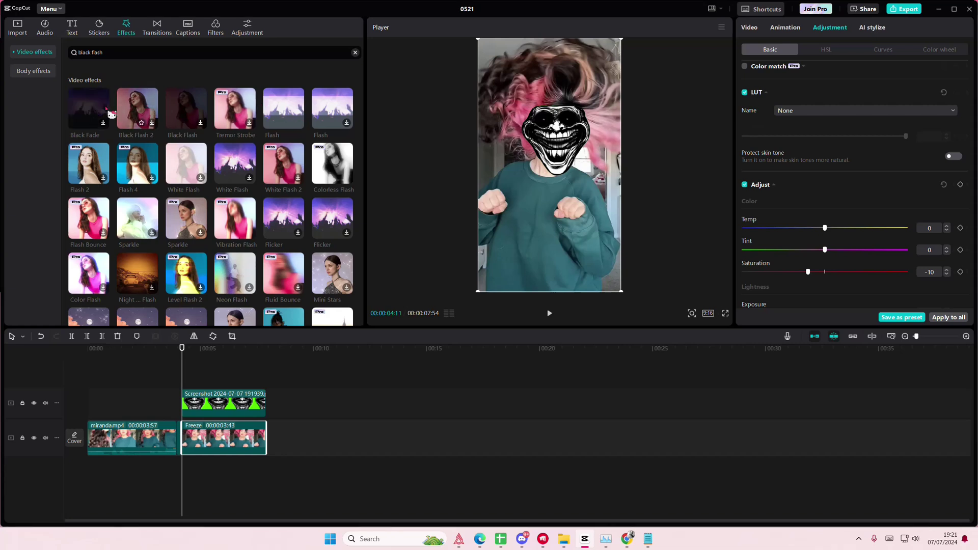
left_click_drag(89, 108, 188, 446)
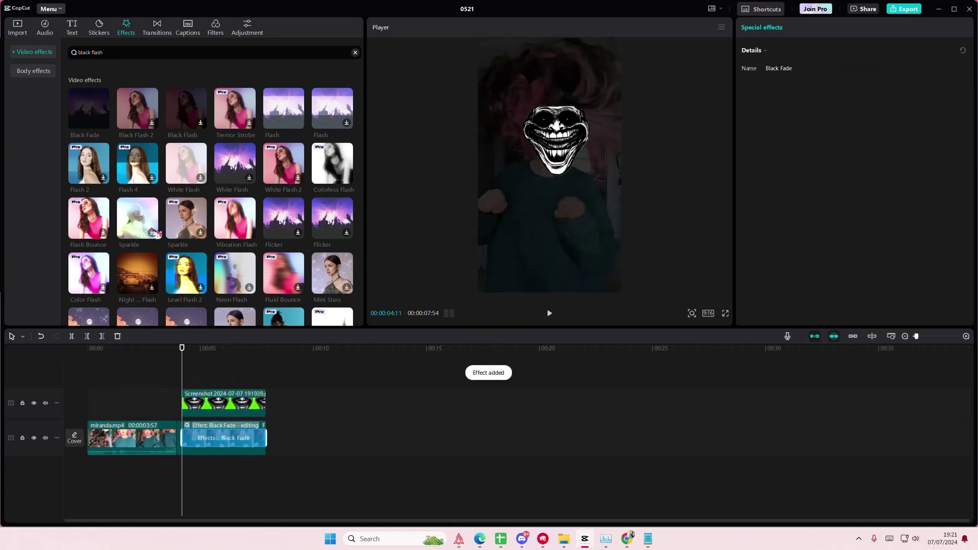
left_click_drag(88, 108, 185, 386)
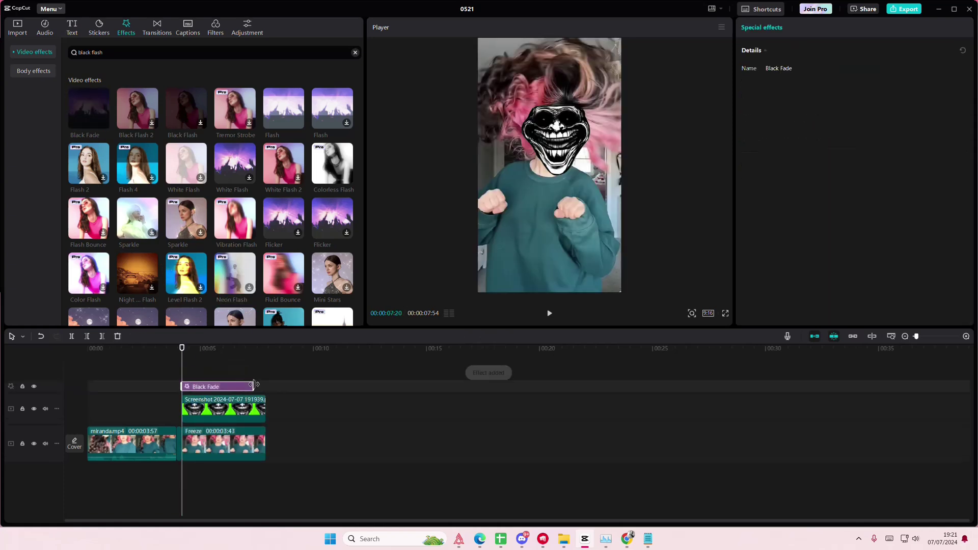
left_click_drag(253, 384, 266, 386)
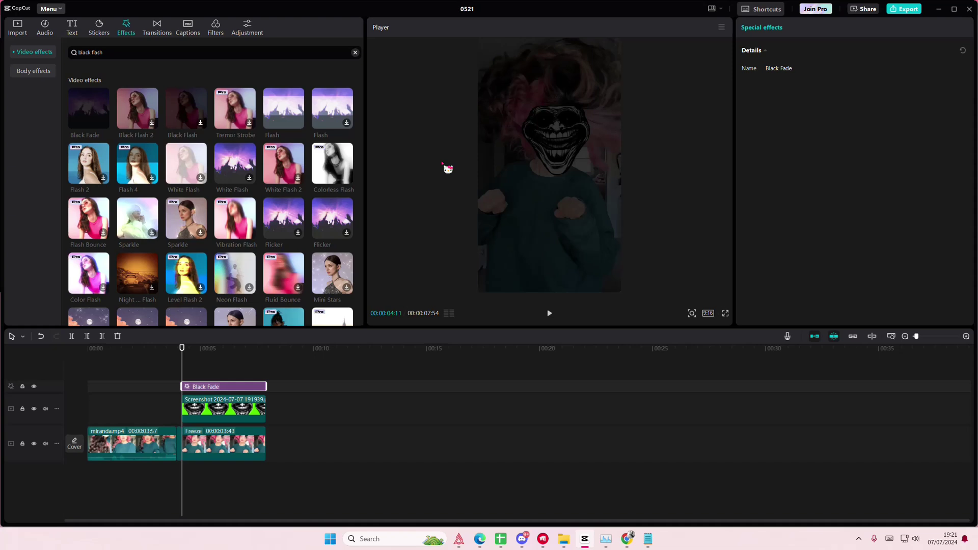
key("Delete")
Try Flash and Flicker effects over the freeze section, then delete both.
left_click_drag(281, 125, 186, 377)
key("space")
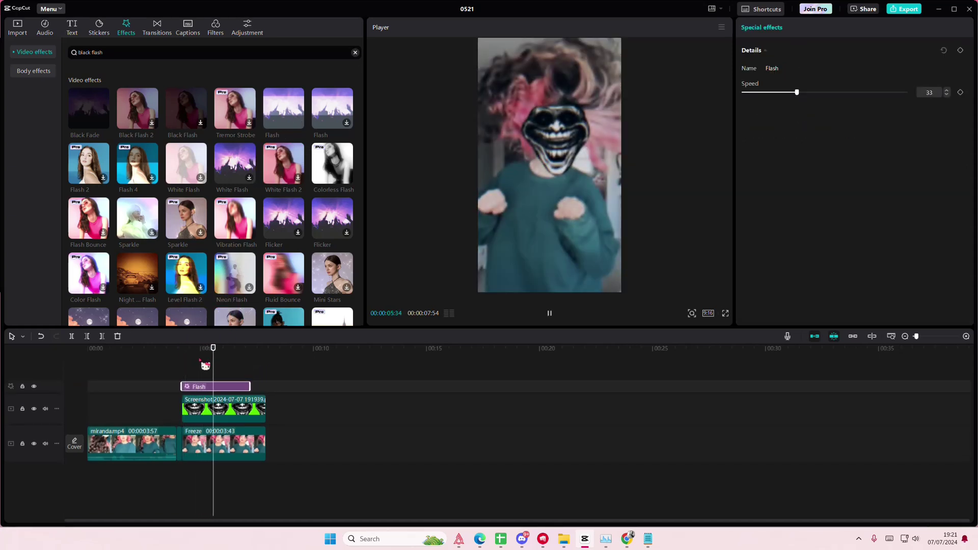
left_click(194, 386)
key("Delete")
left_click_drag(284, 108, 188, 379)
key("space")
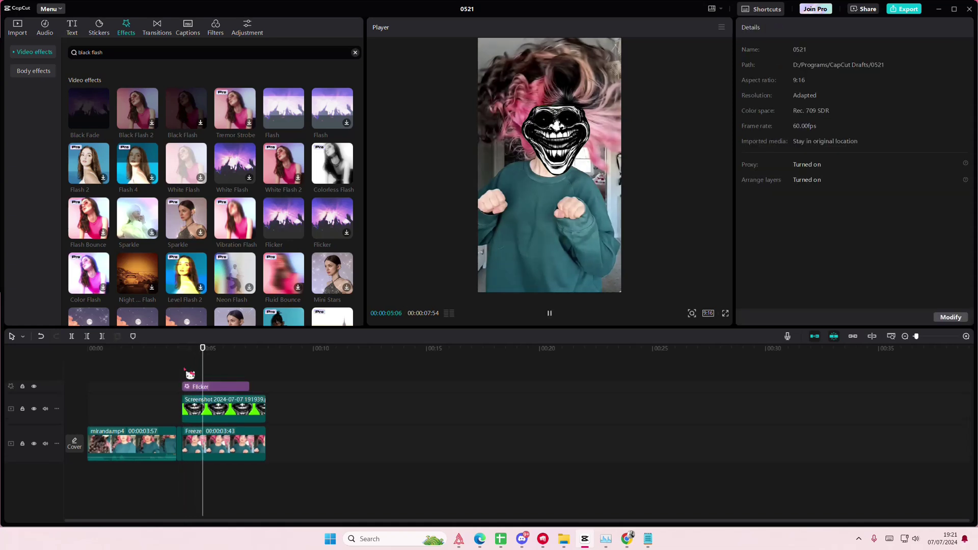
left_click(204, 389)
key("Delete")
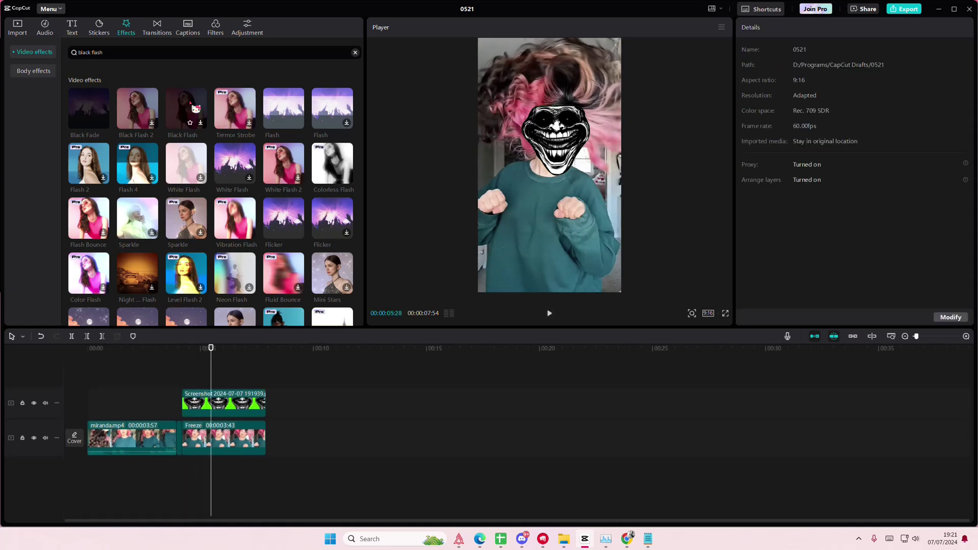
Add the Black Flash effect over the freeze section and adjust its speed.
left_click_drag(186, 108, 191, 386)
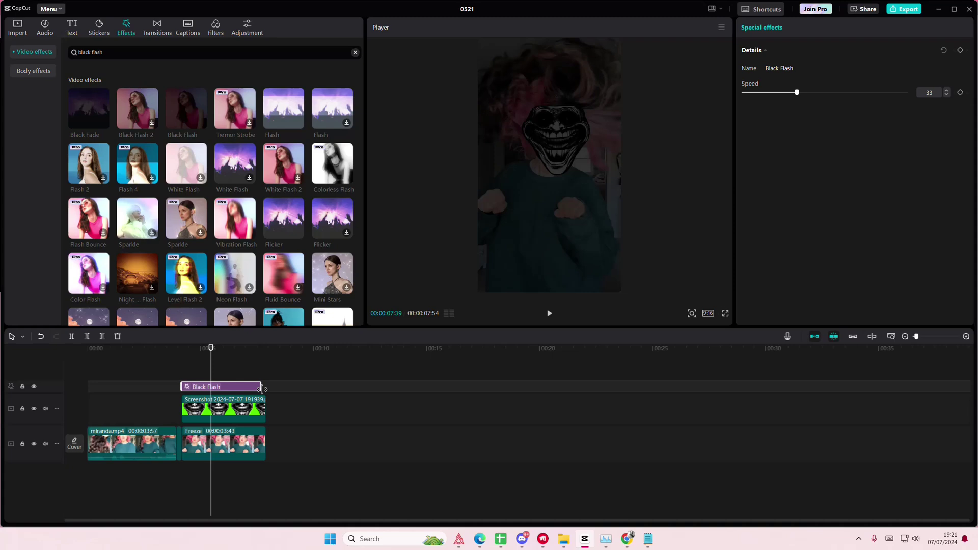
left_click(196, 376)
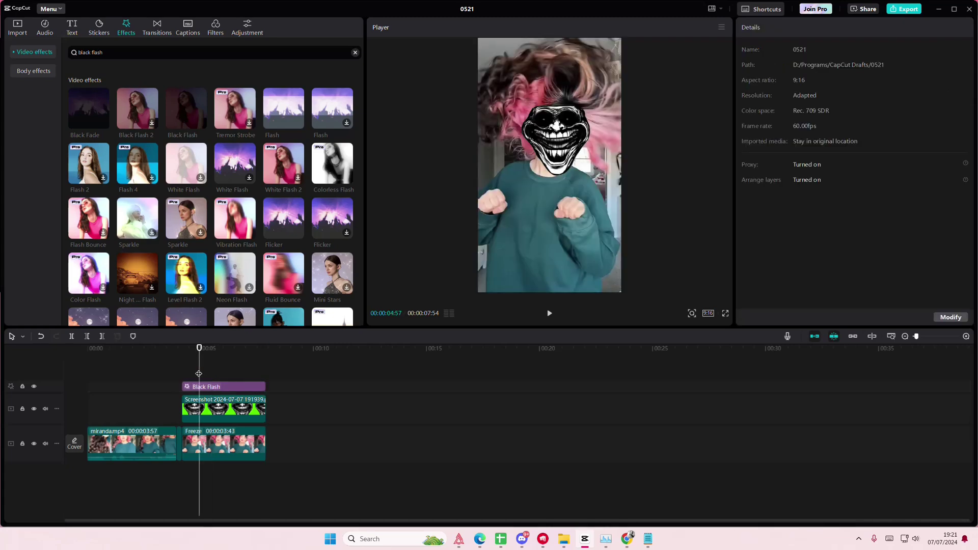
left_click(183, 377)
key("space")
left_click(203, 388)
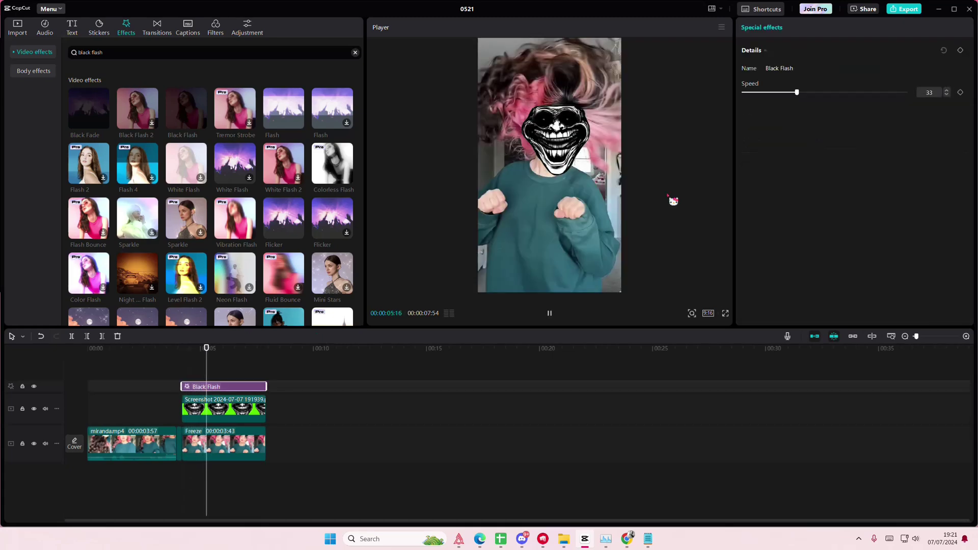
mouse_move(810, 93)
left_mouse_down()
mouse_move(799, 95)
mouse_move(818, 94)
left_mouse_up()
left_click(182, 379)
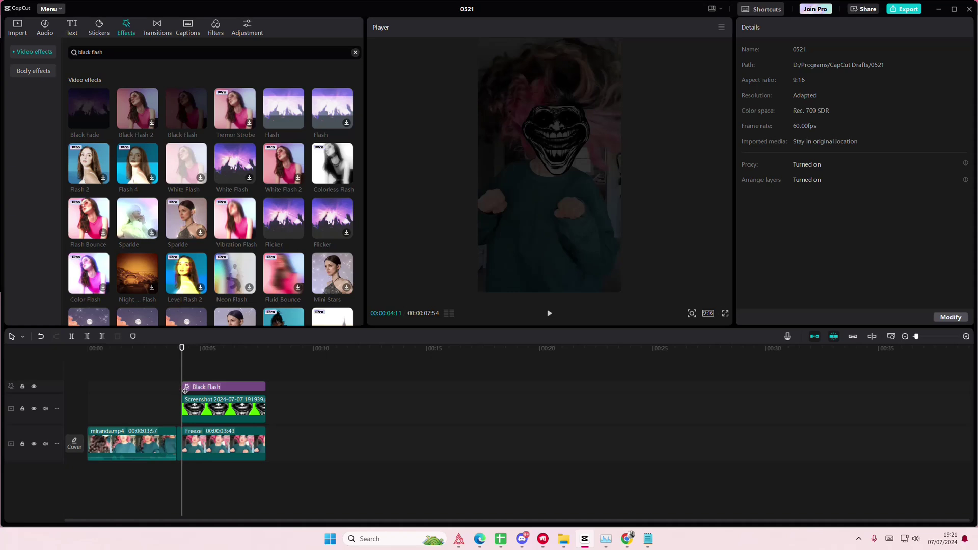
Give the troll-face overlay a 0.5 s rocking In animation and mute the main track.
left_click(211, 414)
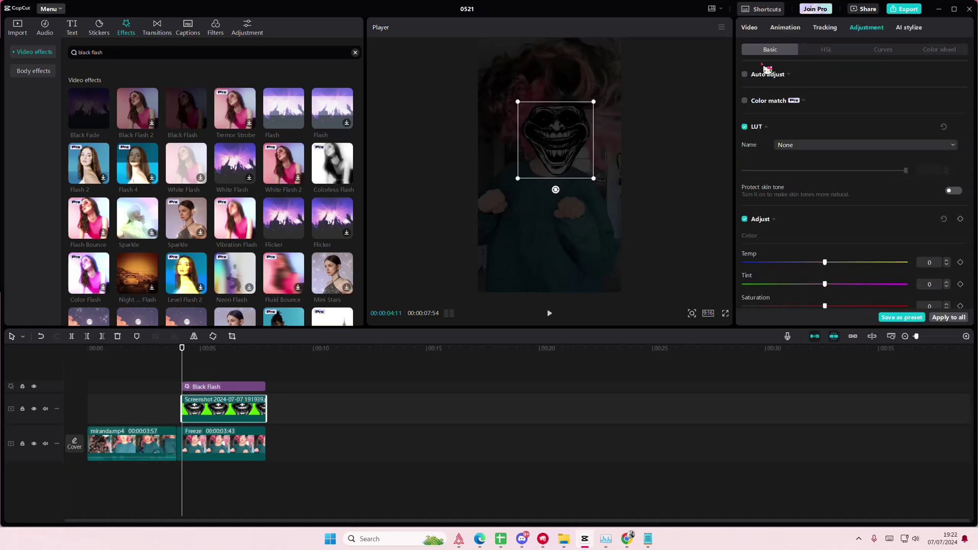
left_click(789, 31)
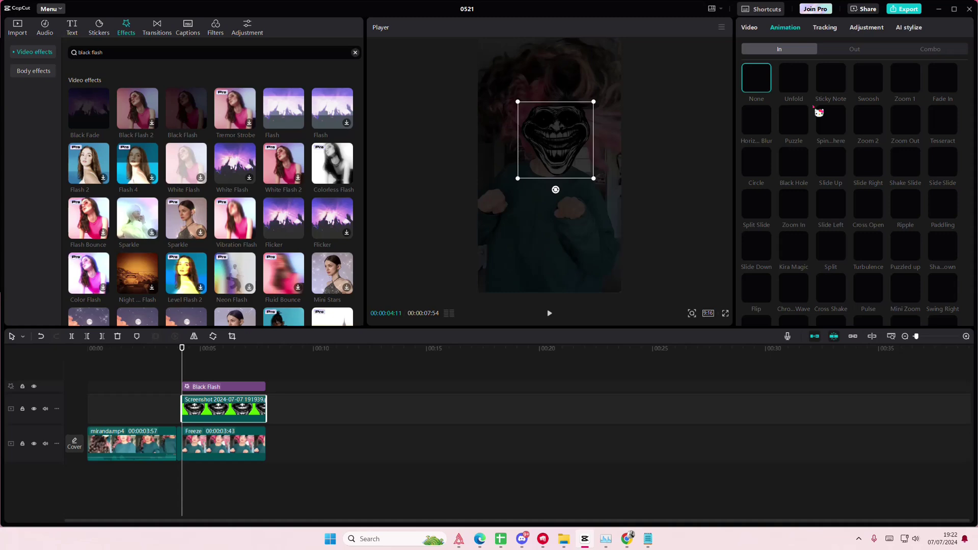
scroll(830, 163, "down", 8)
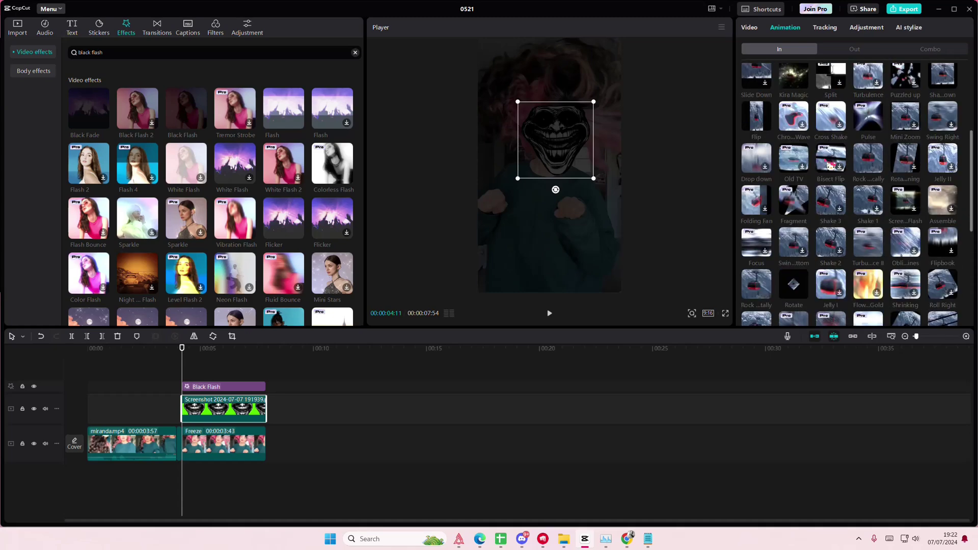
scroll(830, 165, "up", 5)
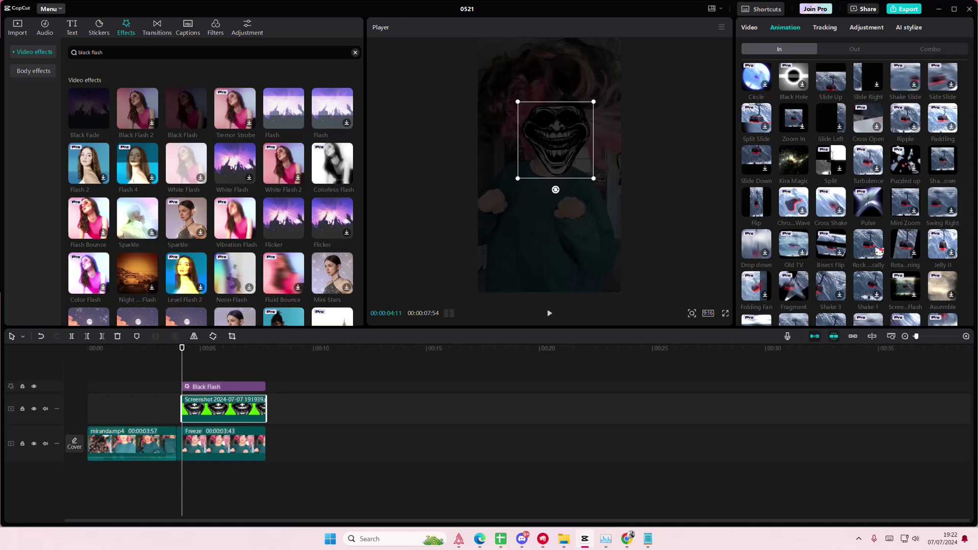
left_click(45, 443)
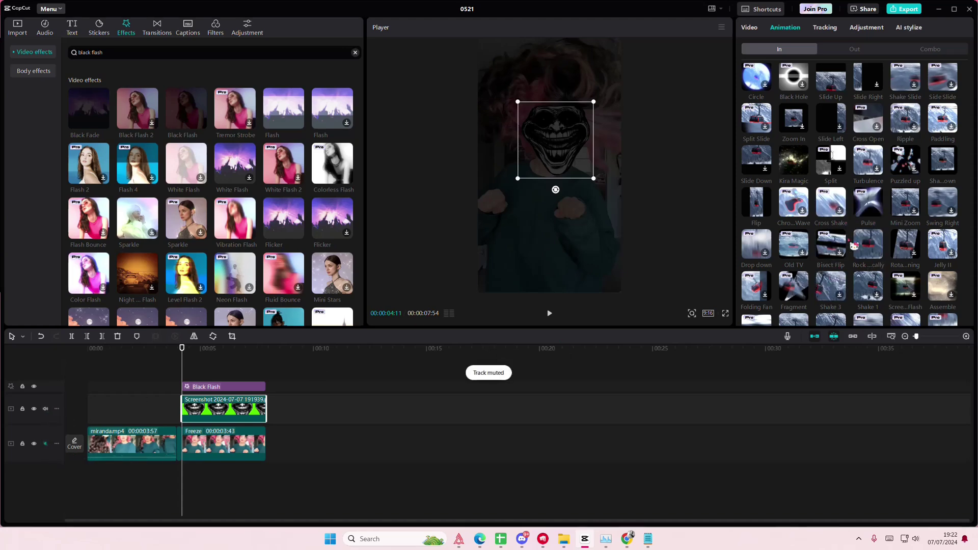
scroll(874, 275, "down", 5)
scroll(870, 277, "down", 3)
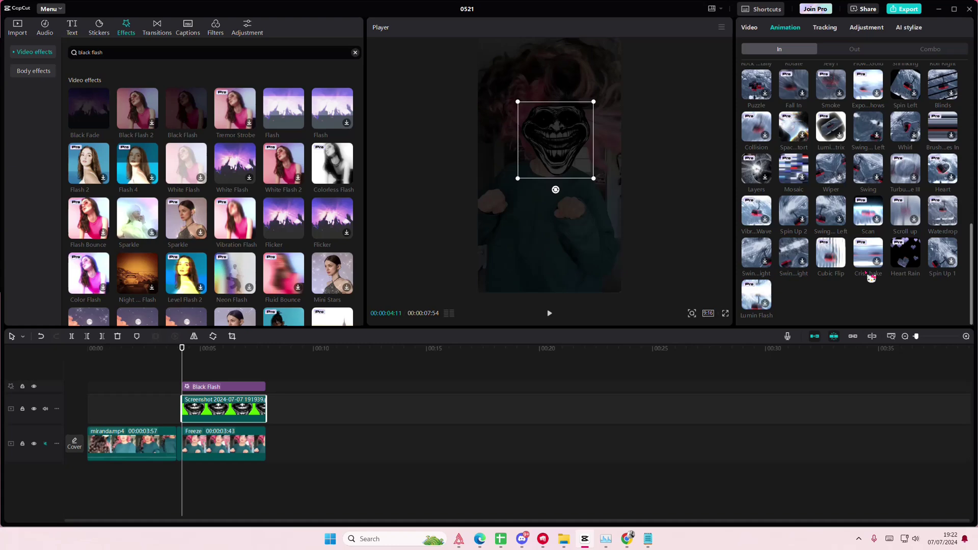
scroll(869, 283, "up", 2)
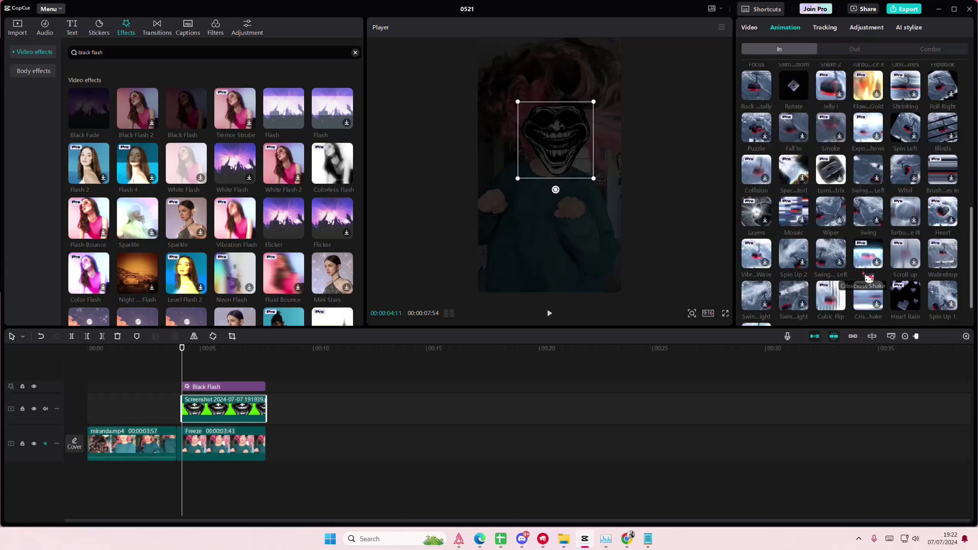
scroll(867, 286, "up", 3)
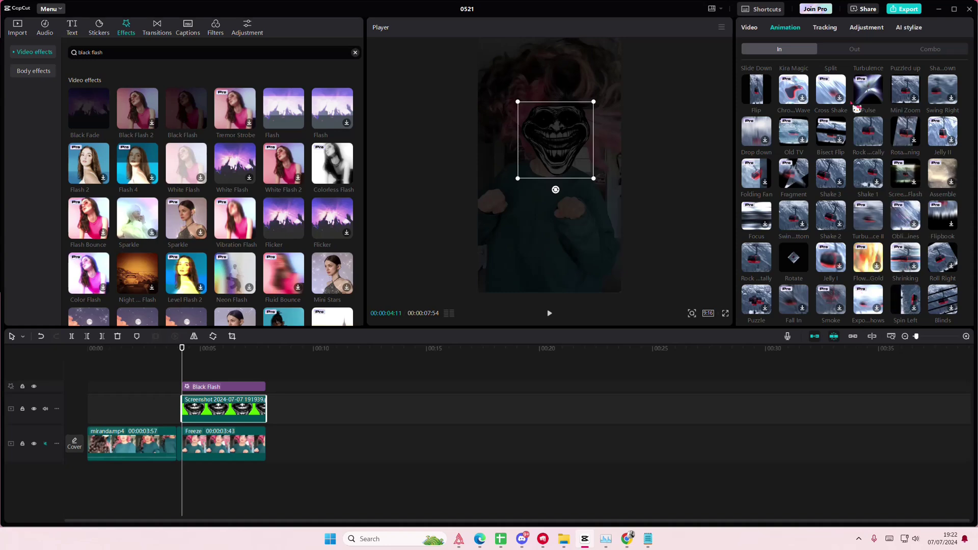
left_click(870, 140)
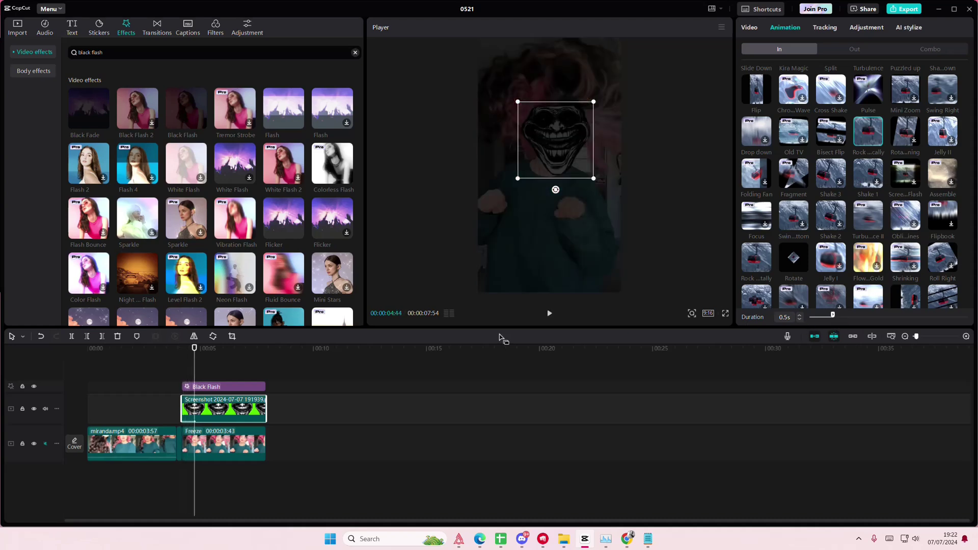
left_click(221, 447)
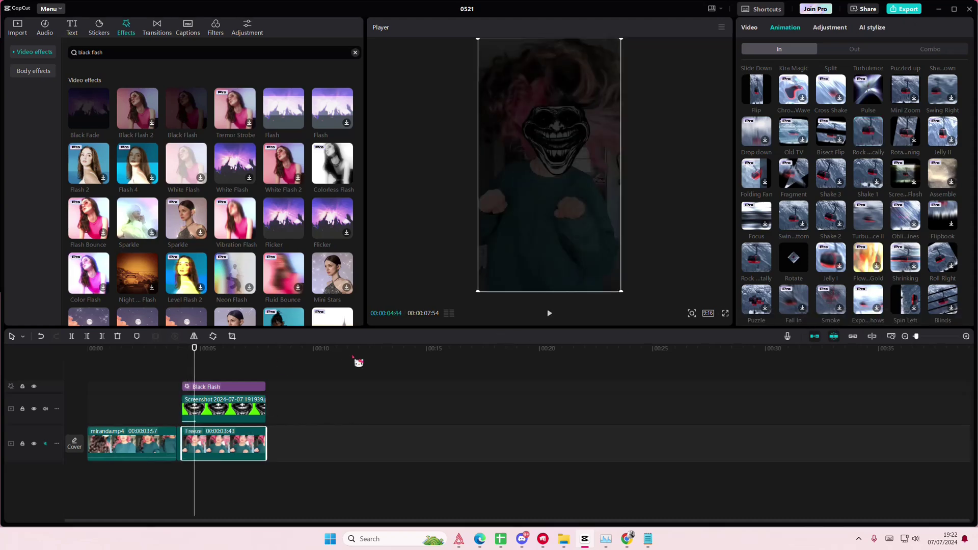
Apply the 'shake' Shake effect to the Freeze clip with range 50 and speed 92.
left_click(120, 55)
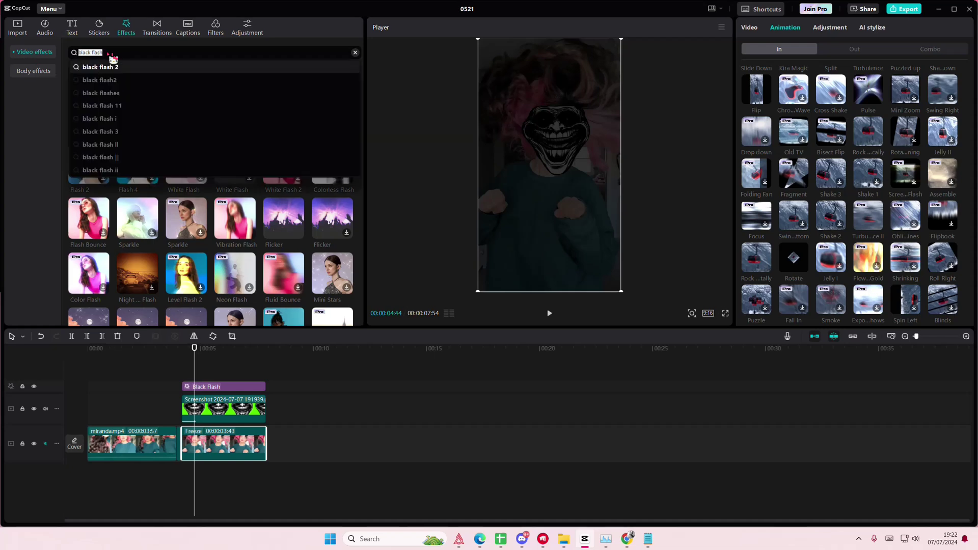
type("shake")
key("Return")
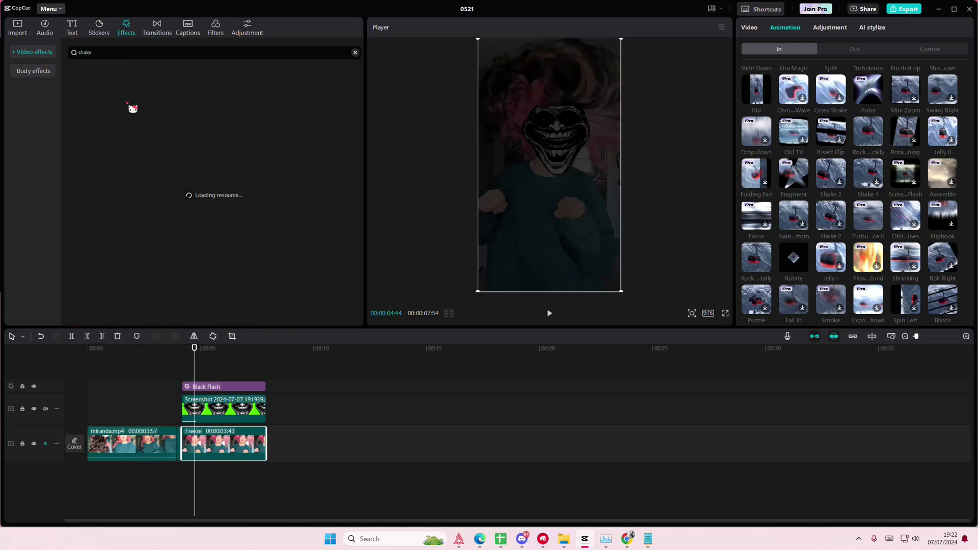
left_click_drag(88, 108, 214, 442)
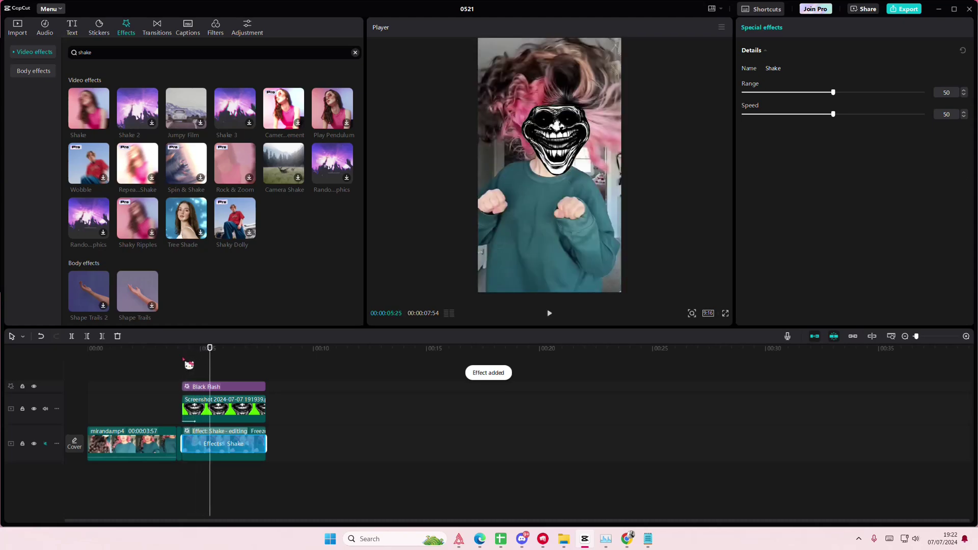
left_click_drag(833, 114, 909, 114)
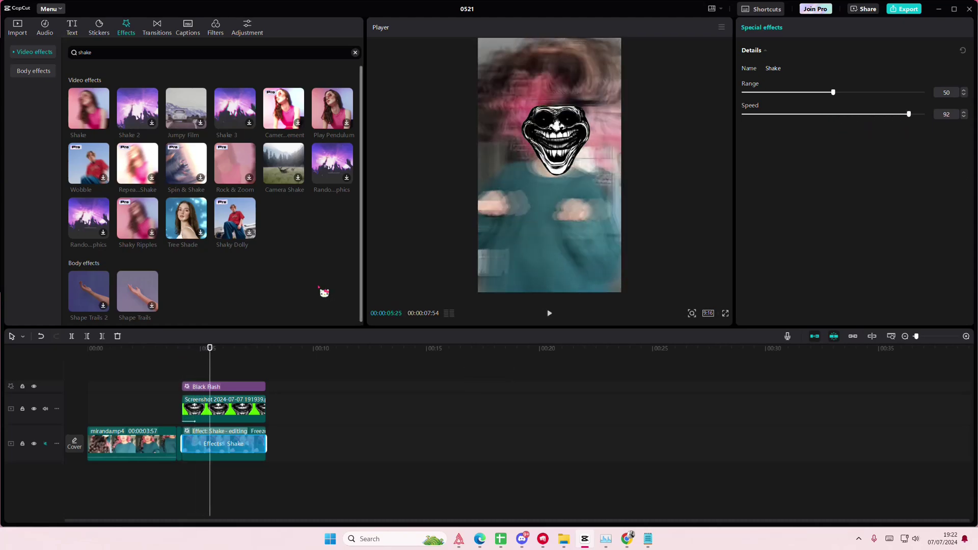
left_click(185, 356)
left_click_drag(185, 357, 70, 365)
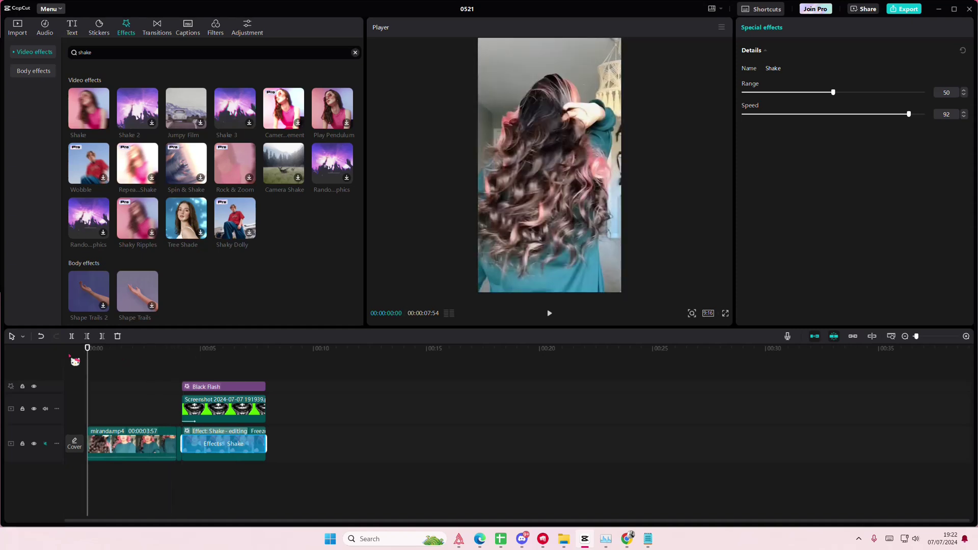
key("space")
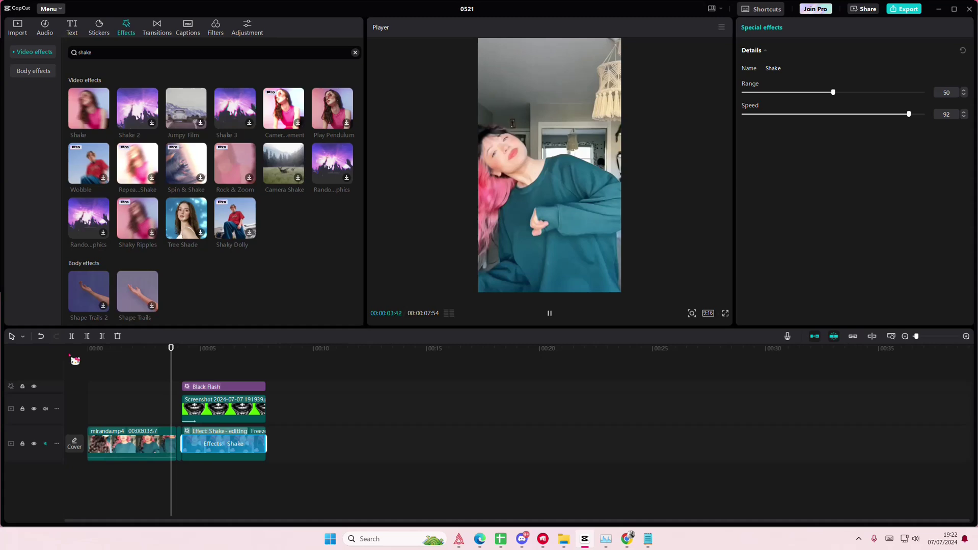
key("space")
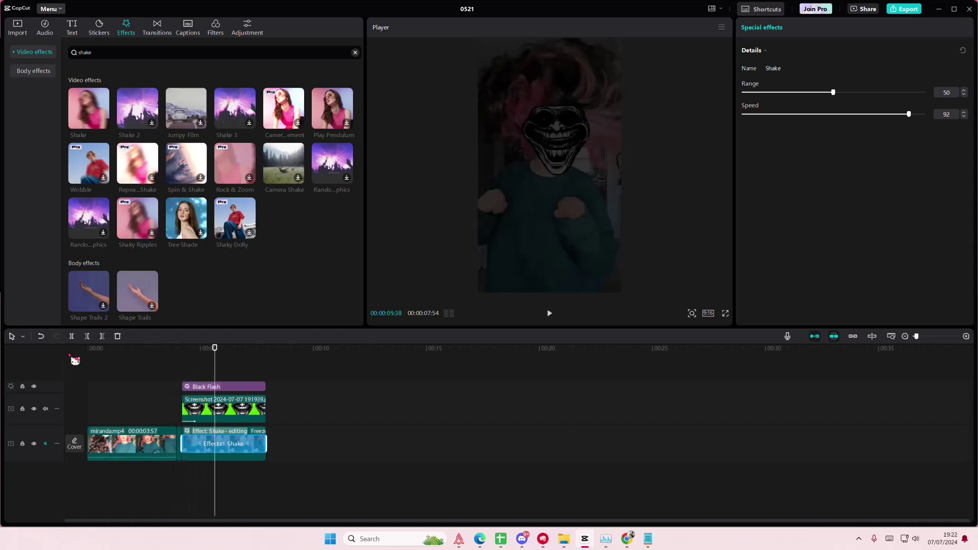
left_click(648, 539)
key("alt+Tab")
left_click(155, 369)
key("space")
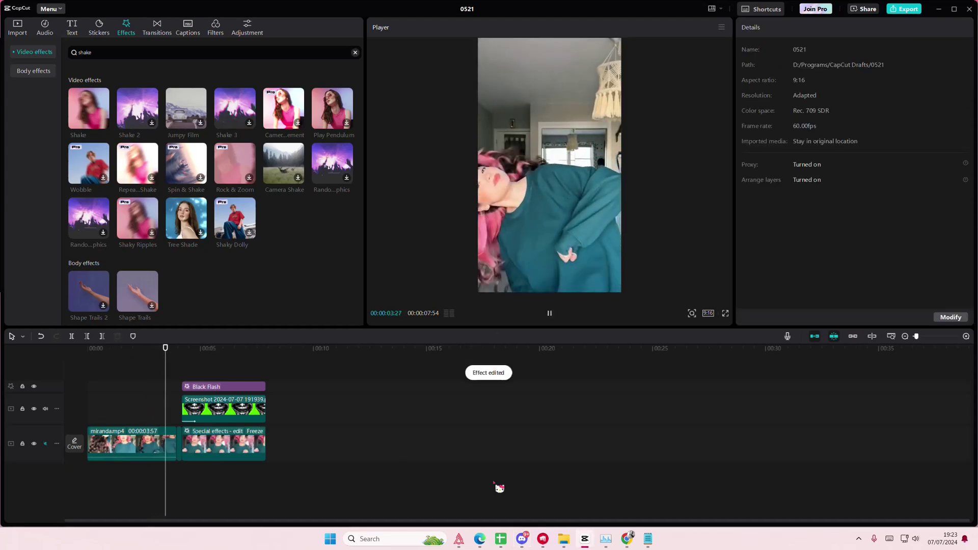